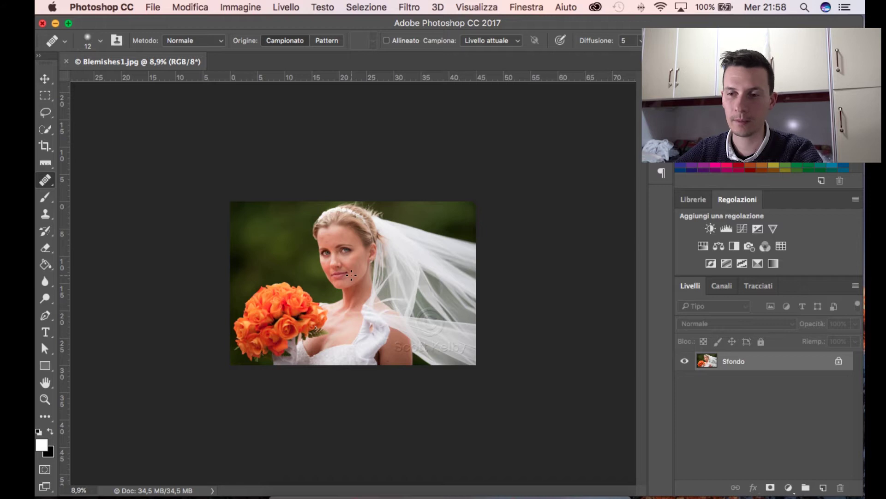
Zoom into the bride's face to inspect the forehead and cheeks, then zoom back out
{"action": "scroll", "coordinate": [368, 239], "scroll_direction": "up", "scroll_amount": 2}
{"action": "scroll", "coordinate": [367, 238], "scroll_direction": "up", "scroll_amount": 2}
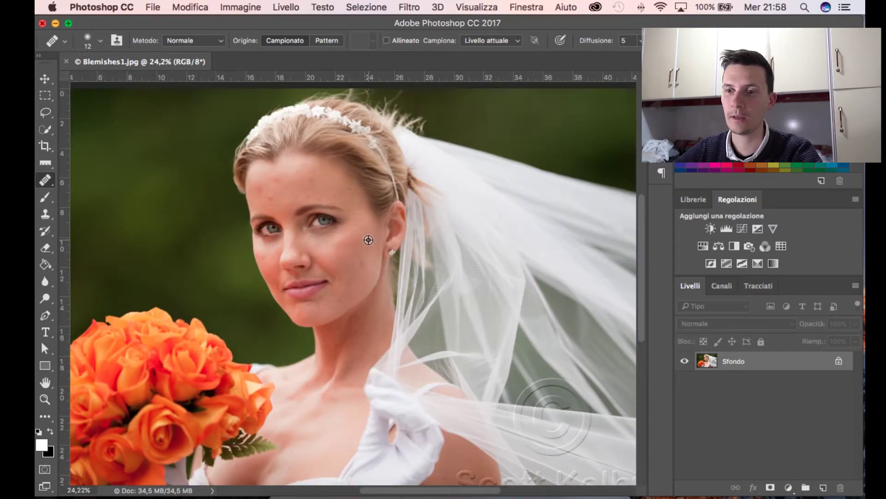
{"action": "scroll", "coordinate": [368, 239], "scroll_direction": "up", "scroll_amount": 3}
{"action": "scroll", "coordinate": [365, 238], "scroll_direction": "up", "scroll_amount": 2}
{"action": "scroll", "coordinate": [365, 239], "scroll_direction": "up", "scroll_amount": 2}
{"action": "scroll", "coordinate": [365, 239], "scroll_direction": "up", "scroll_amount": 2}
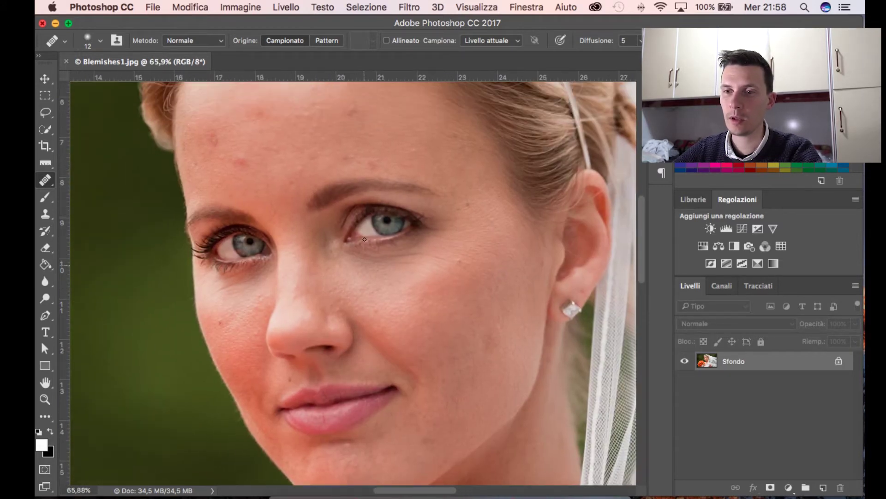
{"action": "scroll", "coordinate": [365, 239], "scroll_direction": "up", "scroll_amount": 2}
{"action": "scroll", "coordinate": [367, 239], "scroll_direction": "up", "scroll_amount": 2}
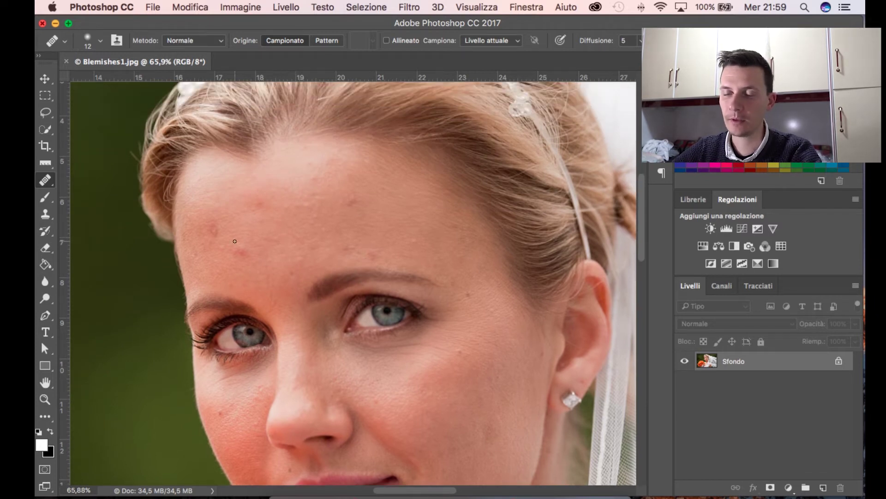
{"action": "scroll", "coordinate": [259, 244], "scroll_direction": "down", "scroll_amount": 1}
{"action": "scroll", "coordinate": [266, 249], "scroll_direction": "down", "scroll_amount": 3}
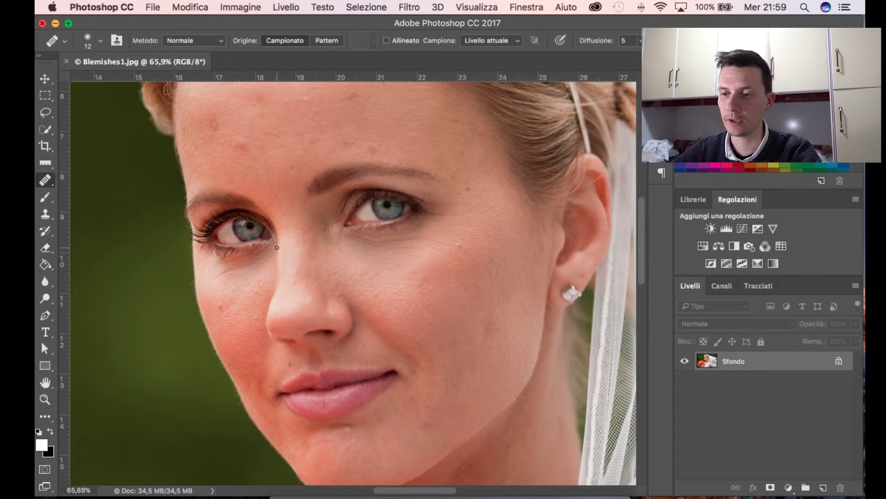
{"action": "scroll", "coordinate": [330, 242], "scroll_direction": "down", "scroll_amount": 1}
{"action": "scroll", "coordinate": [429, 265], "scroll_direction": "down", "scroll_amount": 10}
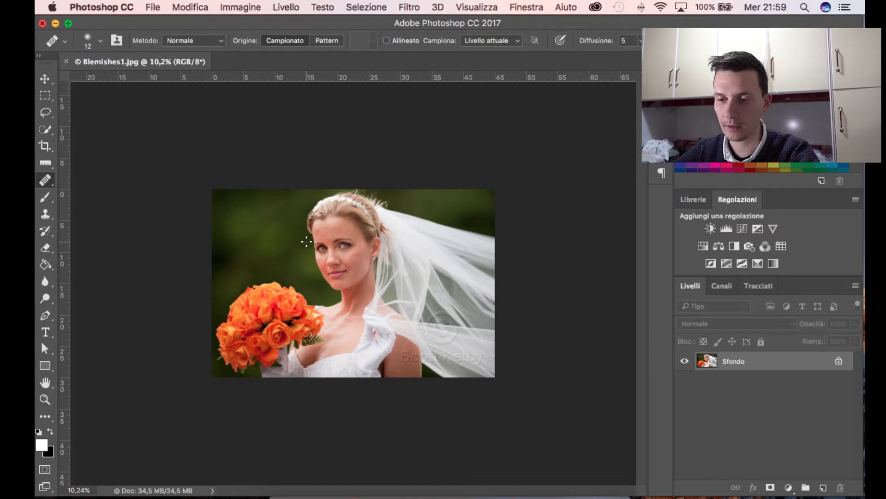
Zoom back in on the bride's face to 46.6%
{"action": "key", "text": "alt"}
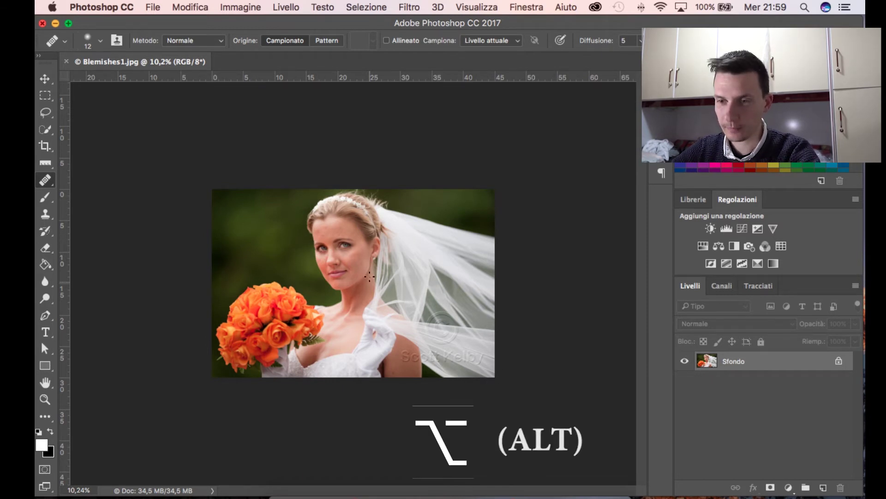
{"action": "scroll", "coordinate": [367, 251], "scroll_direction": "up", "scroll_amount": 3}
{"action": "scroll", "coordinate": [341, 242], "scroll_direction": "up", "scroll_amount": 2}
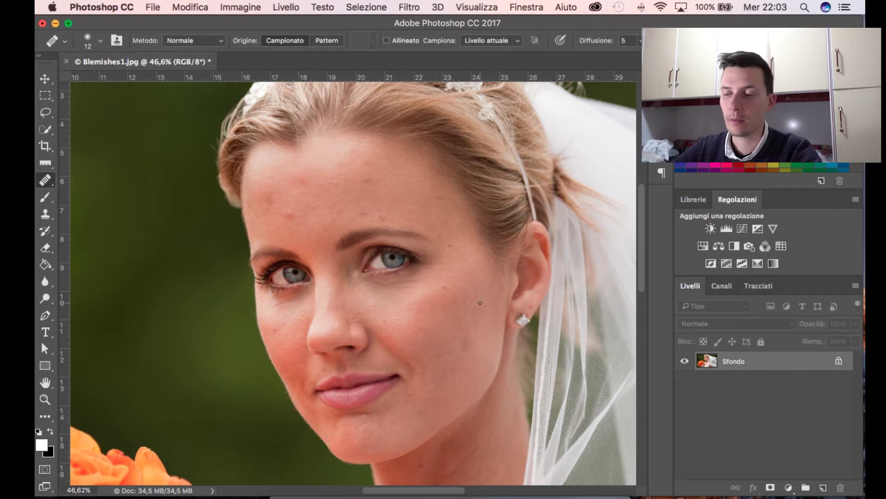
{"action": "scroll", "coordinate": [351, 277], "scroll_direction": "left", "scroll_amount": 3}
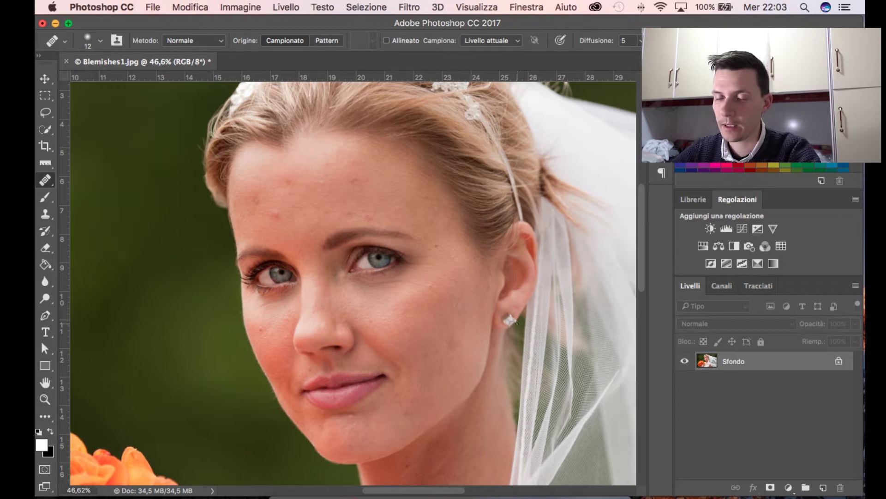
Switch to the Healing Brush Tool and set its Sample option to All Layers (Tutti)
{"action": "right_click", "coordinate": [48, 184]}
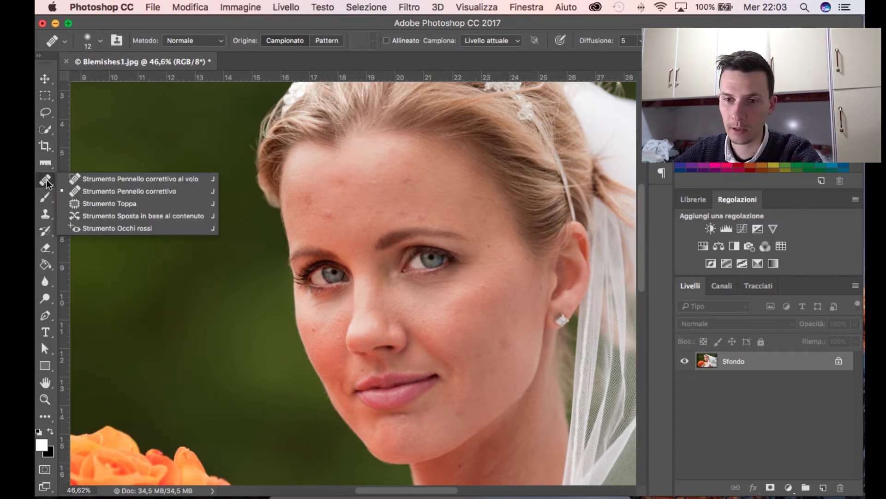
{"action": "left_click", "coordinate": [97, 191]}
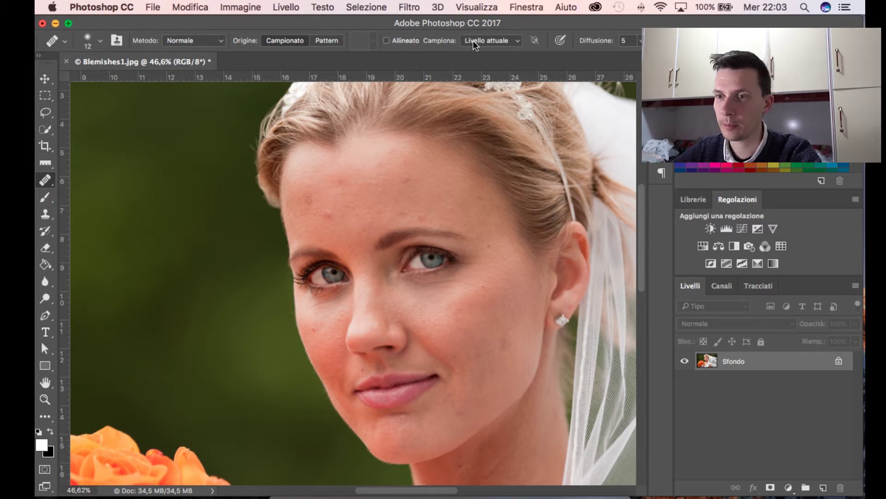
{"action": "left_click", "coordinate": [473, 40]}
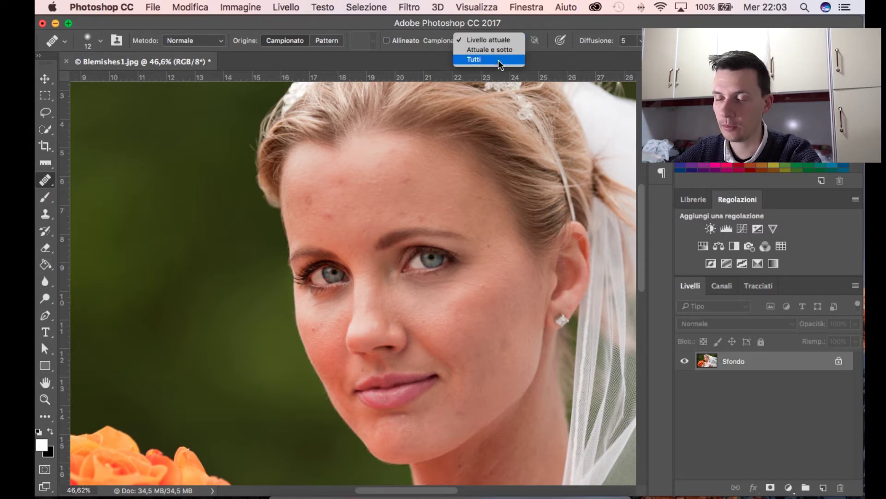
{"action": "left_click", "coordinate": [497, 60]}
{"action": "scroll", "coordinate": [460, 116], "scroll_direction": "right", "scroll_amount": 5}
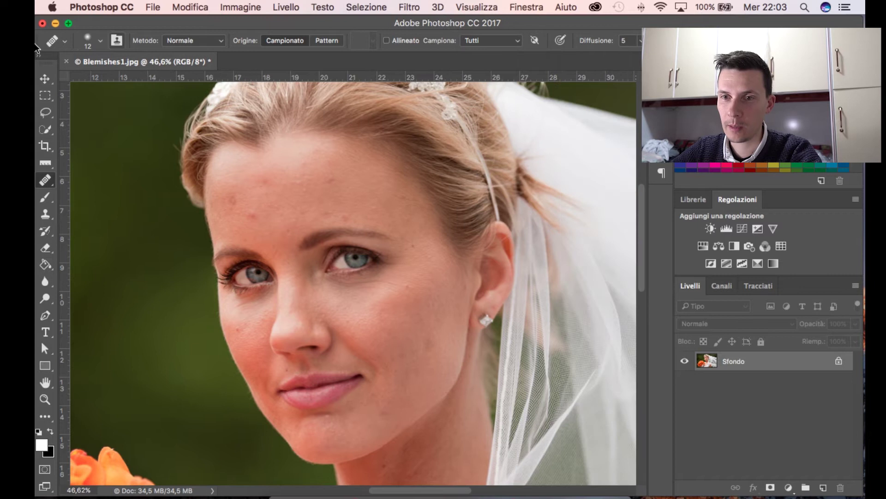
Set the Healing Brush to 59 px size and 76% hardness in the brush picker
{"action": "left_click", "coordinate": [101, 42]}
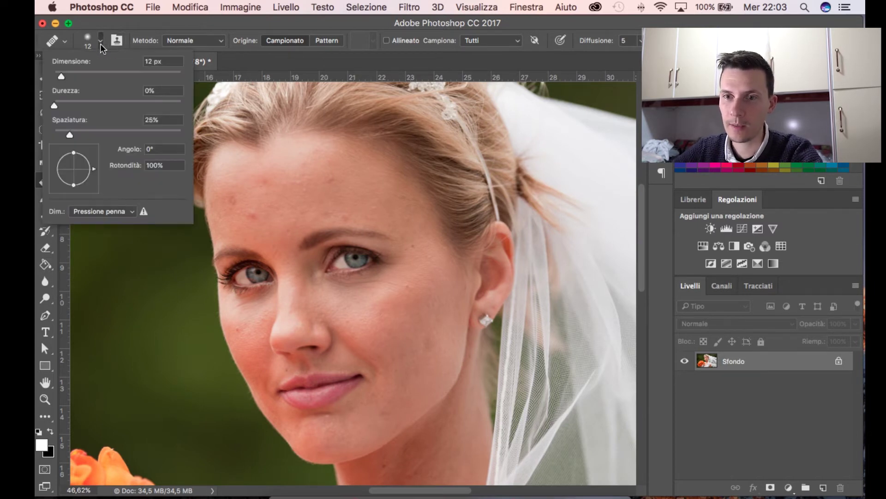
{"action": "left_click", "coordinate": [60, 75]}
{"action": "left_click_drag", "start_coordinate": [60, 75], "coordinate": [71, 76]}
{"action": "scroll", "coordinate": [251, 215], "scroll_direction": "up", "scroll_amount": 5}
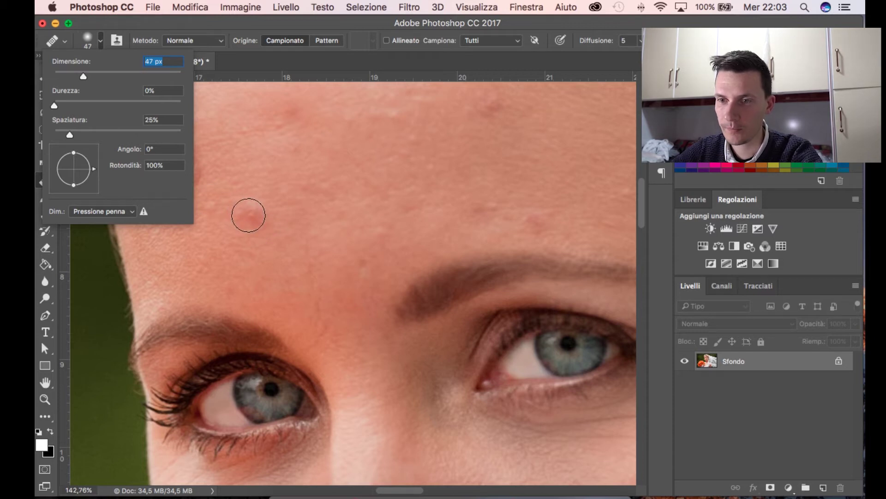
{"action": "left_click_drag", "start_coordinate": [85, 76], "coordinate": [93, 77]}
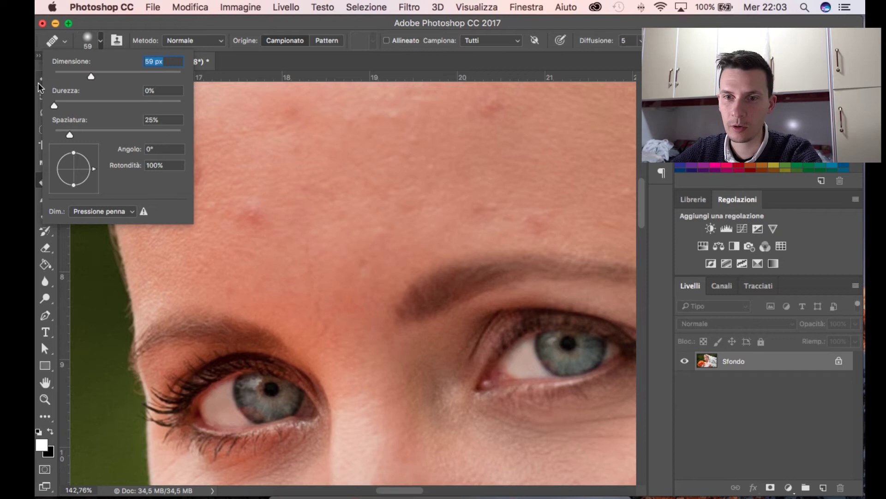
{"action": "left_click_drag", "start_coordinate": [59, 103], "coordinate": [119, 110]}
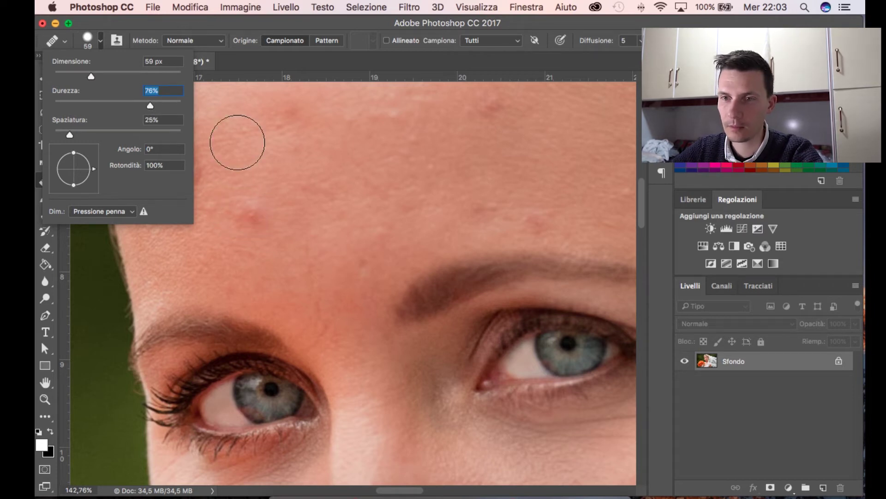
{"action": "left_click", "coordinate": [99, 40]}
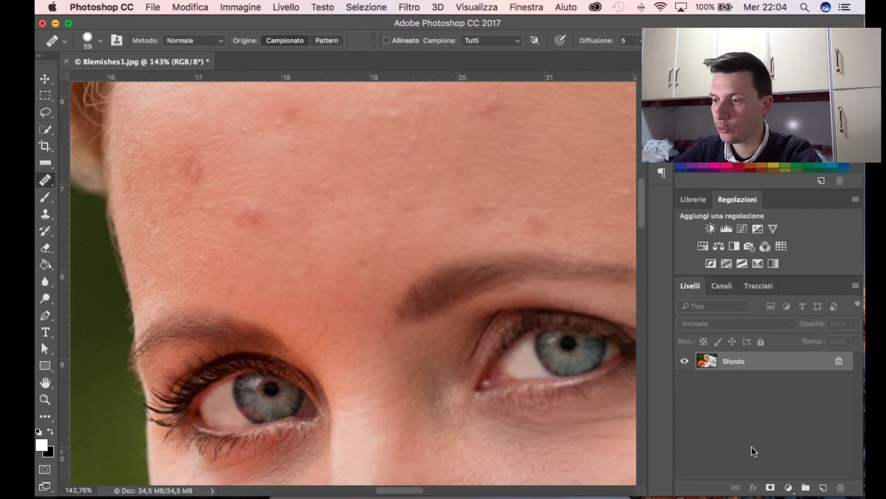
Add the empty layer Livello 1 and sample clean forehead skin as the healing source
{"action": "left_click", "coordinate": [822, 488]}
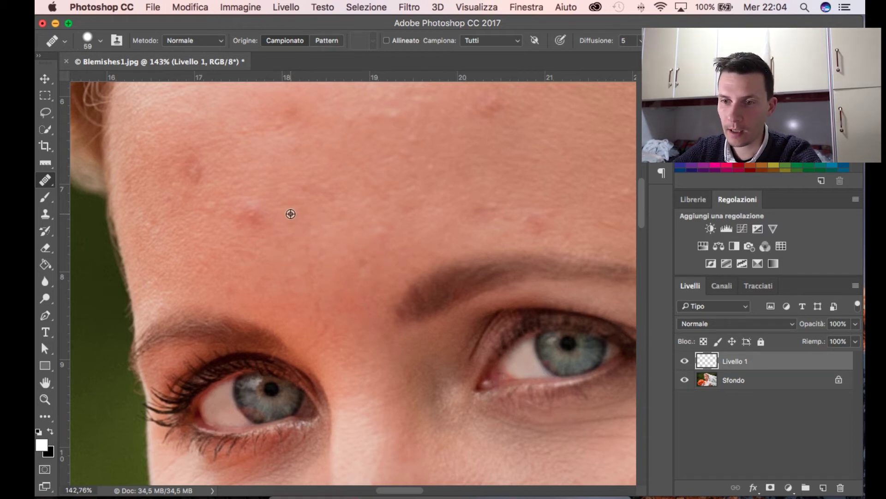
{"action": "left_click", "coordinate": [291, 221], "text": "alt"}
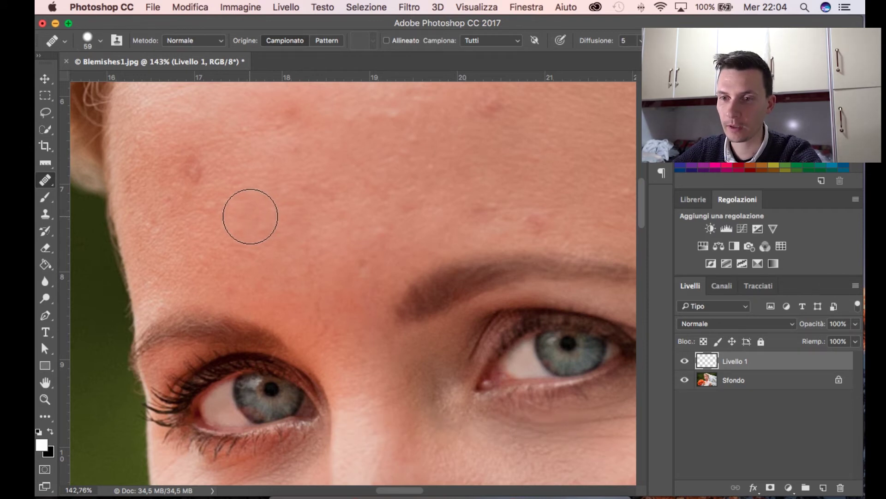
Heal a blemish near the eyebrow and a reddish forehead blemish from clean skin
{"action": "left_click", "coordinate": [413, 383]}
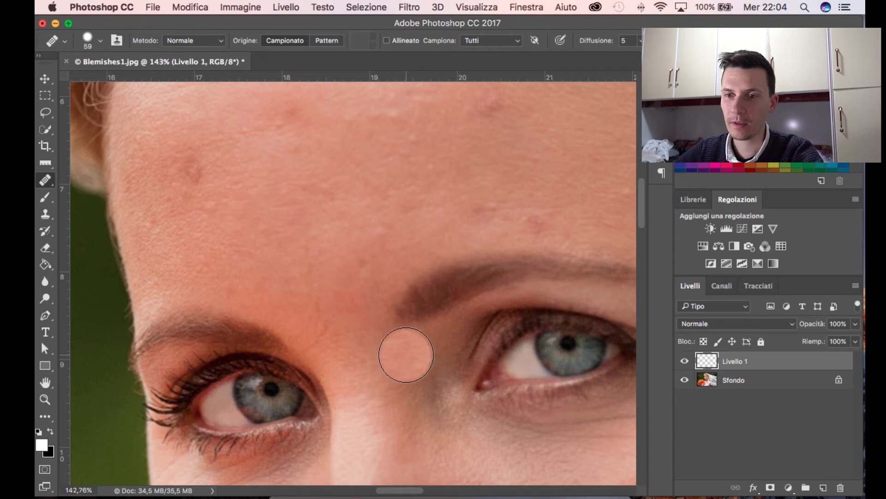
{"action": "scroll", "coordinate": [272, 301], "scroll_direction": "up", "scroll_amount": 1}
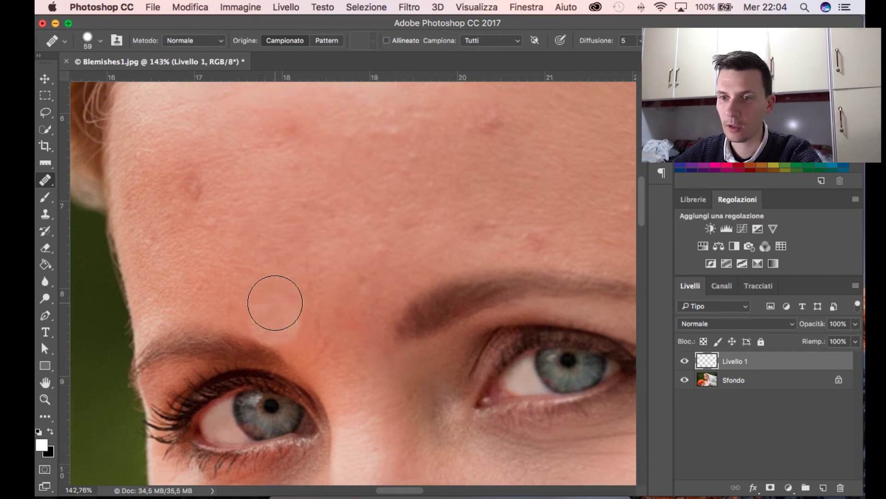
{"action": "scroll", "coordinate": [275, 302], "scroll_direction": "up", "scroll_amount": 1}
{"action": "scroll", "coordinate": [272, 293], "scroll_direction": "up", "scroll_amount": 2}
{"action": "scroll", "coordinate": [269, 283], "scroll_direction": "up", "scroll_amount": 1}
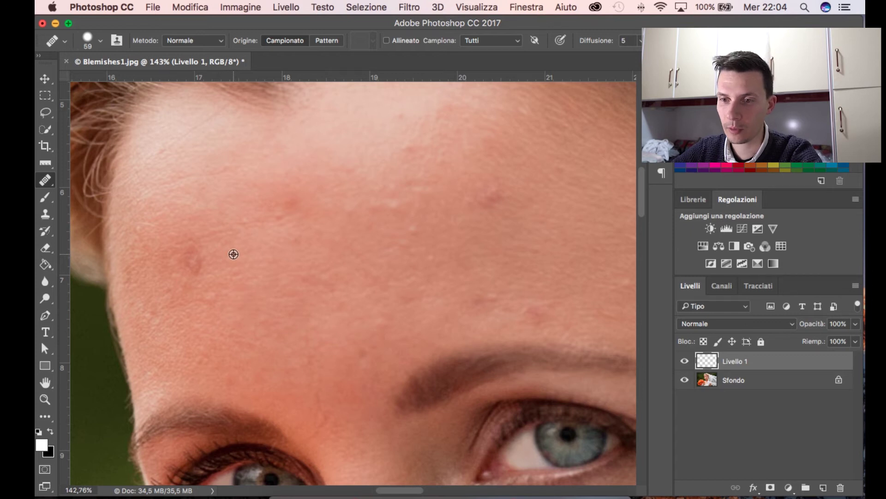
{"action": "left_click", "coordinate": [229, 256], "text": "alt"}
{"action": "left_click", "coordinate": [194, 259]}
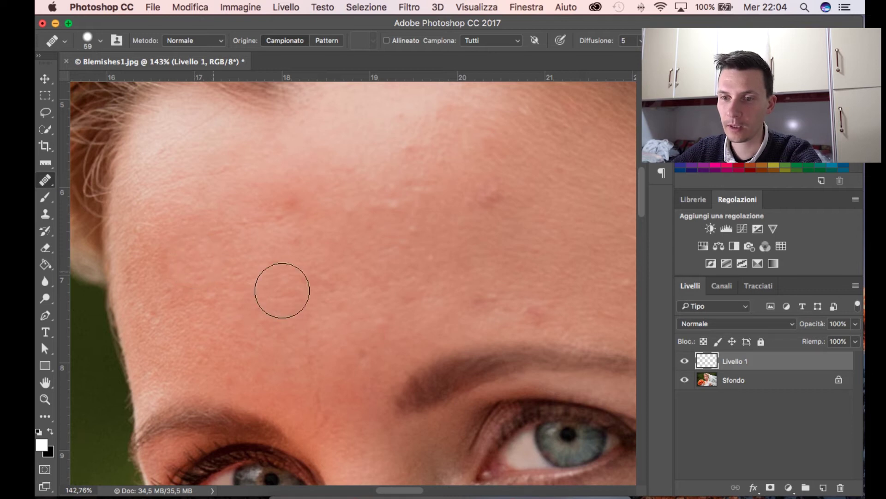
Heal two more reddish forehead blemishes, including one on the right side
{"action": "left_click", "coordinate": [235, 207], "text": "alt"}
{"action": "left_click", "coordinate": [289, 207]}
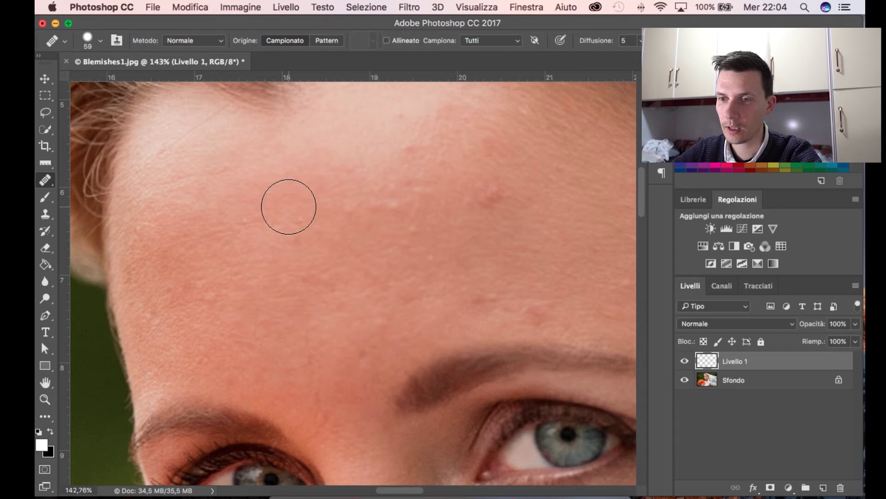
{"action": "scroll", "coordinate": [411, 224], "scroll_direction": "right", "scroll_amount": 5}
{"action": "left_click", "coordinate": [394, 218], "text": "alt"}
{"action": "left_click", "coordinate": [340, 196]}
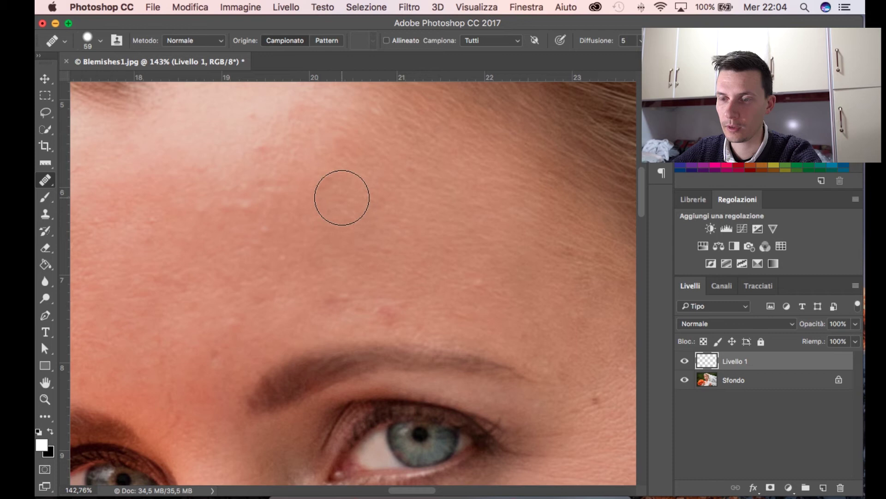
Shrink the brush and heal the blemish above the right eyebrow
{"action": "scroll", "coordinate": [386, 268], "scroll_direction": "down", "scroll_amount": 1}
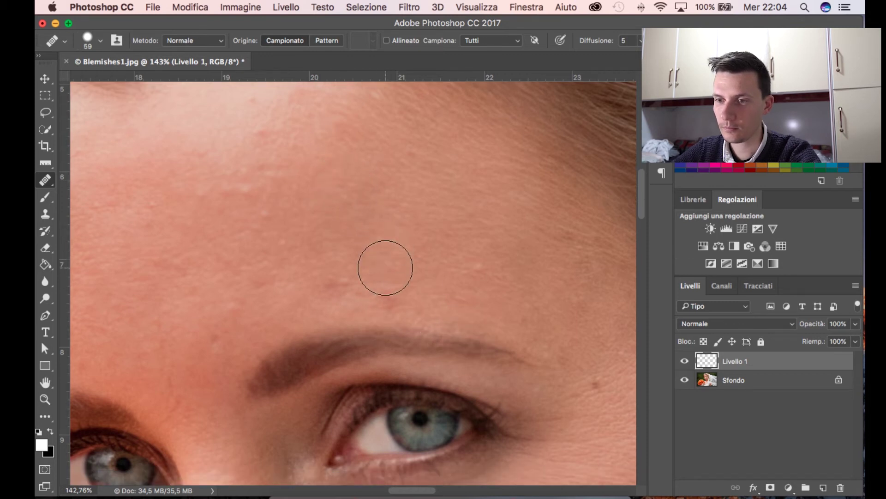
{"action": "mouse_move", "coordinate": [385, 267]}
{"action": "left_mouse_down"}
{"action": "mouse_move", "coordinate": [378, 266]}
{"action": "mouse_move", "coordinate": [396, 271]}
{"action": "left_mouse_up"}
{"action": "left_click", "coordinate": [395, 270], "text": "alt"}
{"action": "left_click", "coordinate": [394, 295]}
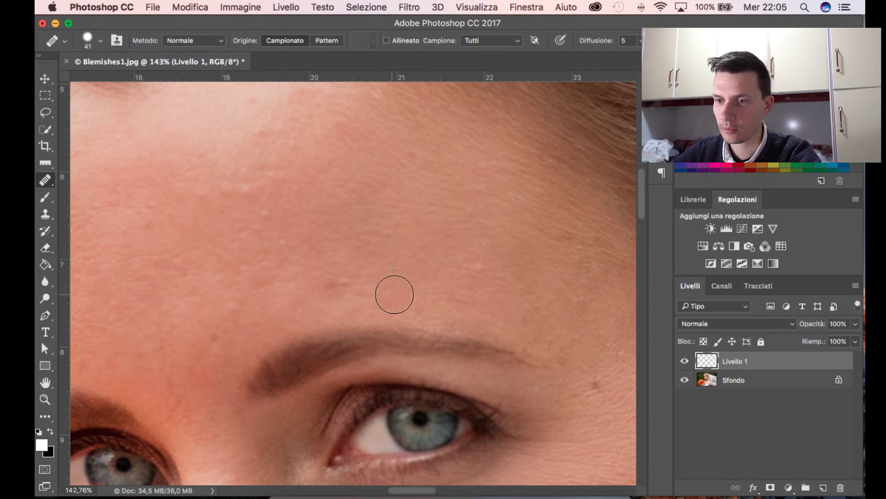
Sample new clean skin and shrink the brush to 19 px for the spot near the ear
{"action": "left_click", "coordinate": [362, 254], "text": "alt"}
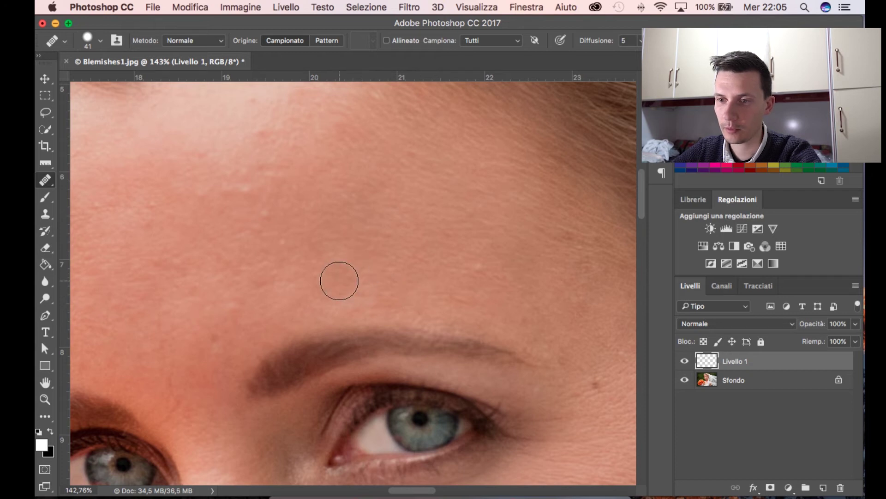
{"action": "scroll", "coordinate": [356, 247], "scroll_direction": "up", "scroll_amount": 5}
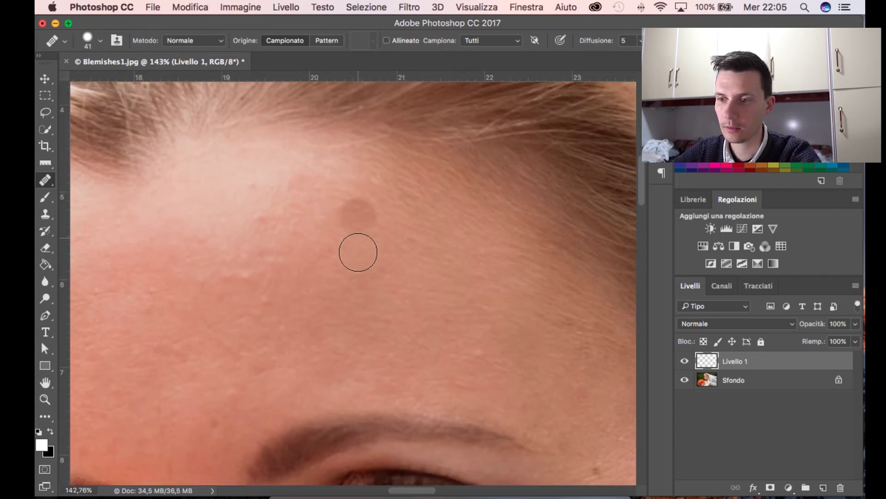
{"action": "scroll", "coordinate": [358, 252], "scroll_direction": "down", "scroll_amount": 5}
{"action": "scroll", "coordinate": [358, 259], "scroll_direction": "right", "scroll_amount": 5}
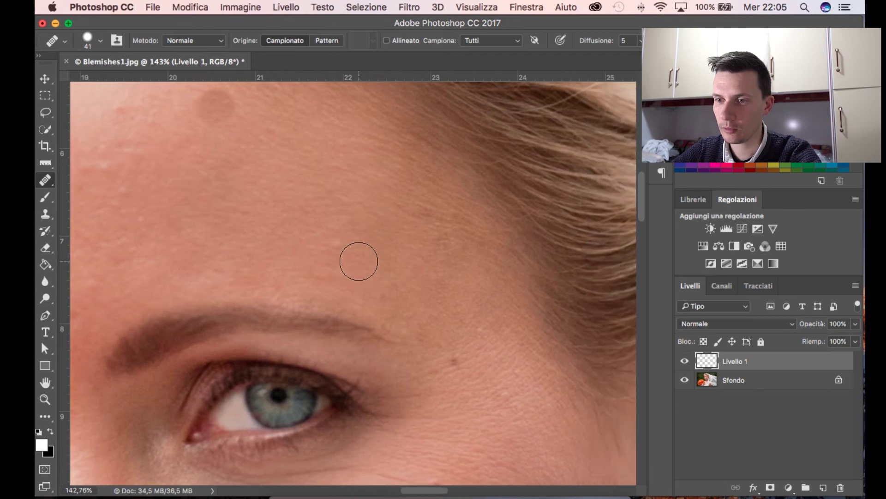
{"action": "scroll", "coordinate": [359, 261], "scroll_direction": "right", "scroll_amount": 5}
{"action": "scroll", "coordinate": [358, 261], "scroll_direction": "down", "scroll_amount": 3}
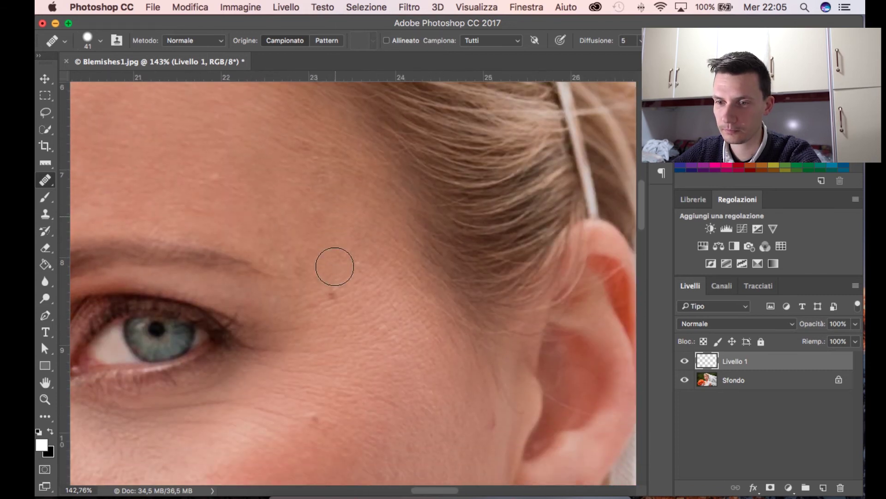
{"action": "scroll", "coordinate": [335, 267], "scroll_direction": "down", "scroll_amount": 3}
{"action": "scroll", "coordinate": [335, 267], "scroll_direction": "right", "scroll_amount": 3}
{"action": "scroll", "coordinate": [332, 261], "scroll_direction": "down", "scroll_amount": 3}
{"action": "left_click_drag", "start_coordinate": [279, 331], "coordinate": [265, 339]}
Heal the small spot near the ear, then enlarge the brush and heal a lower-cheek spot
{"action": "left_click", "coordinate": [431, 331]}
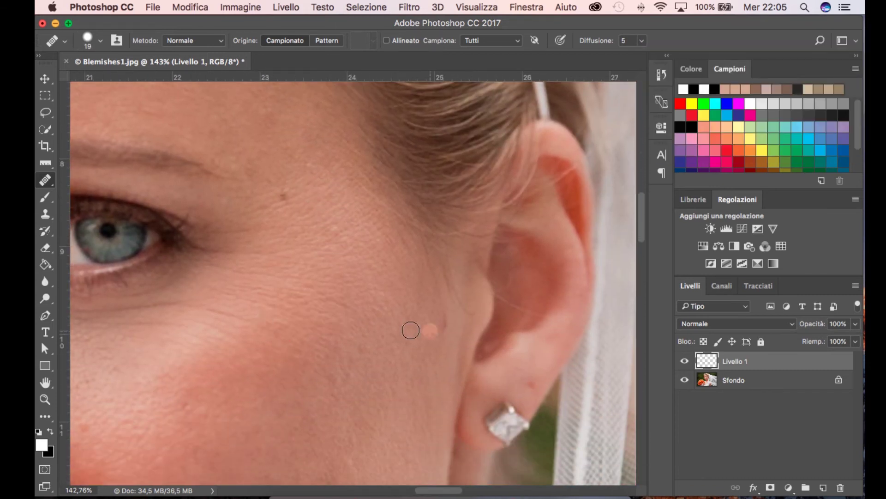
{"action": "scroll", "coordinate": [279, 306], "scroll_direction": "down", "scroll_amount": 5}
{"action": "scroll", "coordinate": [295, 313], "scroll_direction": "left", "scroll_amount": 10}
{"action": "scroll", "coordinate": [348, 328], "scroll_direction": "left", "scroll_amount": 5}
{"action": "key", "text": "bracketright"}
{"action": "left_click", "coordinate": [368, 390]}
Pan and zoom around the retouched face to check the healed areas
{"action": "scroll", "coordinate": [367, 412], "scroll_direction": "right", "scroll_amount": 2}
{"action": "scroll", "coordinate": [368, 411], "scroll_direction": "down", "scroll_amount": 10}
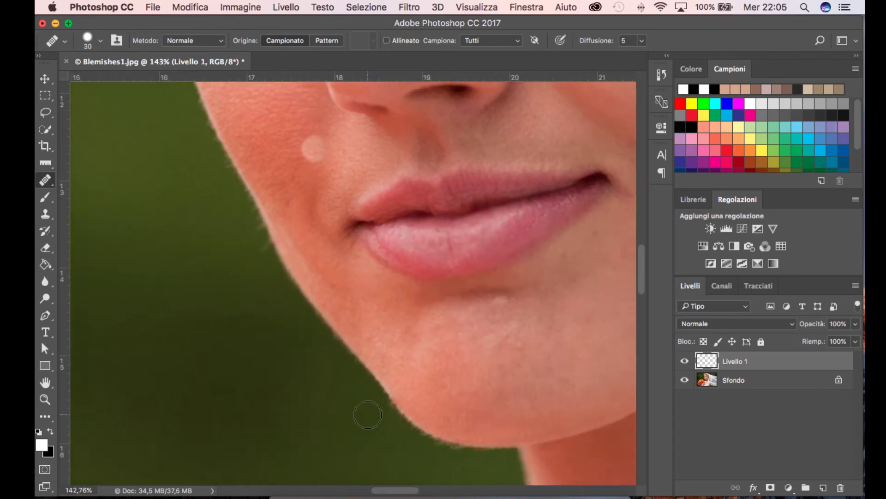
{"action": "scroll", "coordinate": [368, 415], "scroll_direction": "right", "scroll_amount": 5}
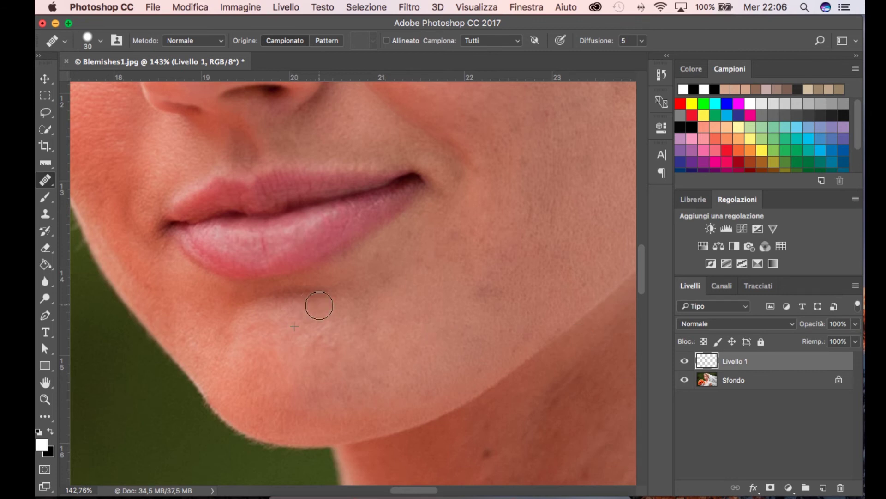
{"action": "scroll", "coordinate": [319, 305], "scroll_direction": "down", "scroll_amount": 5}
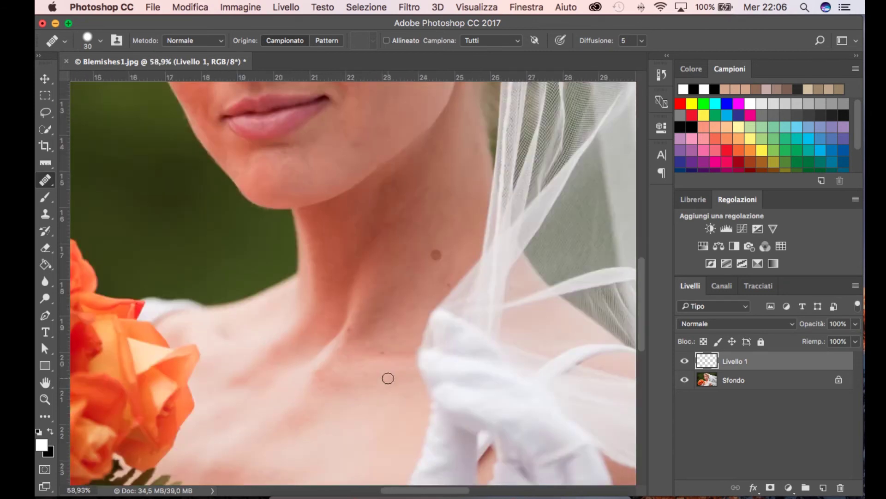
{"action": "scroll", "coordinate": [388, 378], "scroll_direction": "up", "scroll_amount": 3}
{"action": "scroll", "coordinate": [327, 259], "scroll_direction": "up", "scroll_amount": 10}
{"action": "scroll", "coordinate": [558, 158], "scroll_direction": "up", "scroll_amount": 5}
{"action": "scroll", "coordinate": [506, 277], "scroll_direction": "up", "scroll_amount": 2}
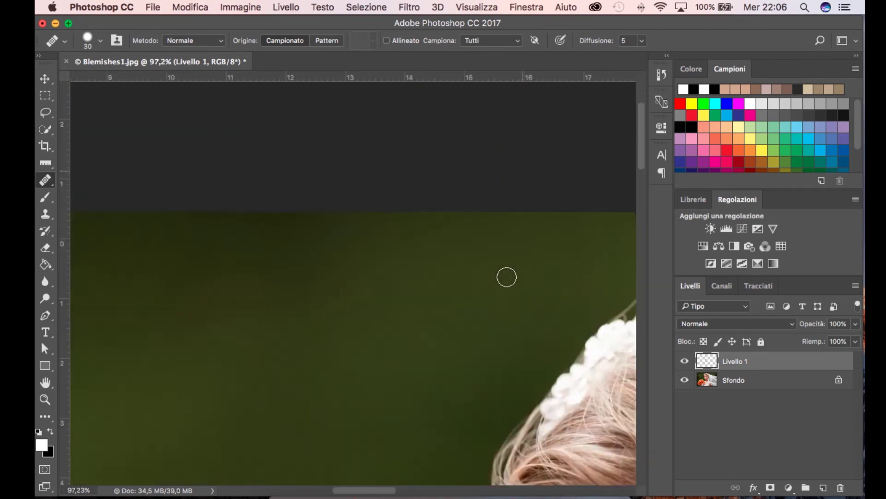
{"action": "scroll", "coordinate": [507, 277], "scroll_direction": "down", "scroll_amount": 10}
{"action": "scroll", "coordinate": [346, 273], "scroll_direction": "up", "scroll_amount": 5}
{"action": "scroll", "coordinate": [392, 168], "scroll_direction": "up", "scroll_amount": 5}
Adjust the Healing Brush to 26 px and zoom out to view the whole face
{"action": "key", "text": "bracketleft"}
{"action": "key", "text": "bracketleft"}
{"action": "key", "text": "bracketleft"}
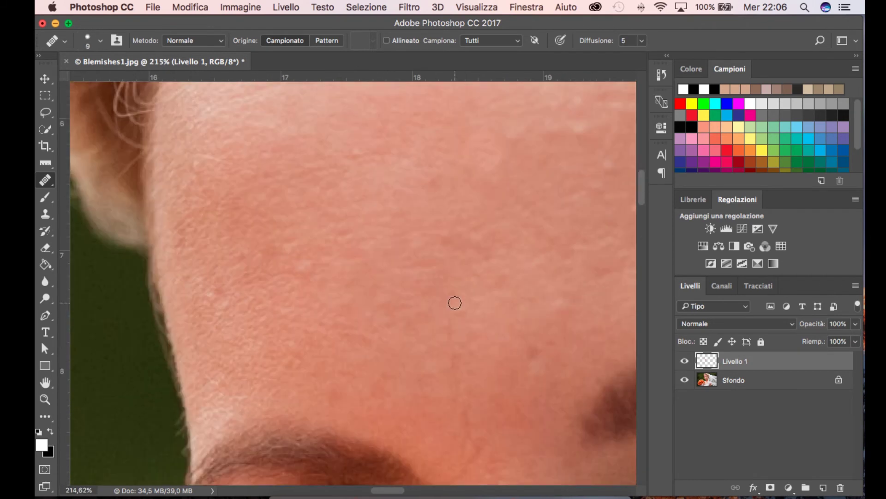
{"action": "scroll", "coordinate": [455, 303], "scroll_direction": "down", "scroll_amount": 1}
{"action": "key", "text": "bracketright"}
{"action": "scroll", "coordinate": [324, 349], "scroll_direction": "down", "scroll_amount": 5}
{"action": "scroll", "coordinate": [427, 206], "scroll_direction": "down", "scroll_amount": 3}
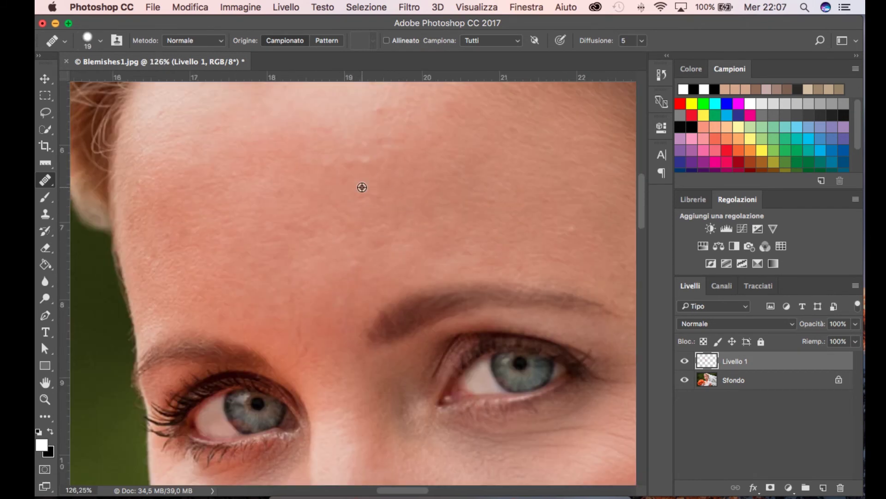
{"action": "scroll", "coordinate": [343, 184], "scroll_direction": "up", "scroll_amount": 2}
{"action": "scroll", "coordinate": [172, 279], "scroll_direction": "up", "scroll_amount": 1}
{"action": "scroll", "coordinate": [411, 300], "scroll_direction": "down", "scroll_amount": 2}
{"action": "scroll", "coordinate": [371, 278], "scroll_direction": "down", "scroll_amount": 4}
{"action": "scroll", "coordinate": [371, 278], "scroll_direction": "down", "scroll_amount": 2}
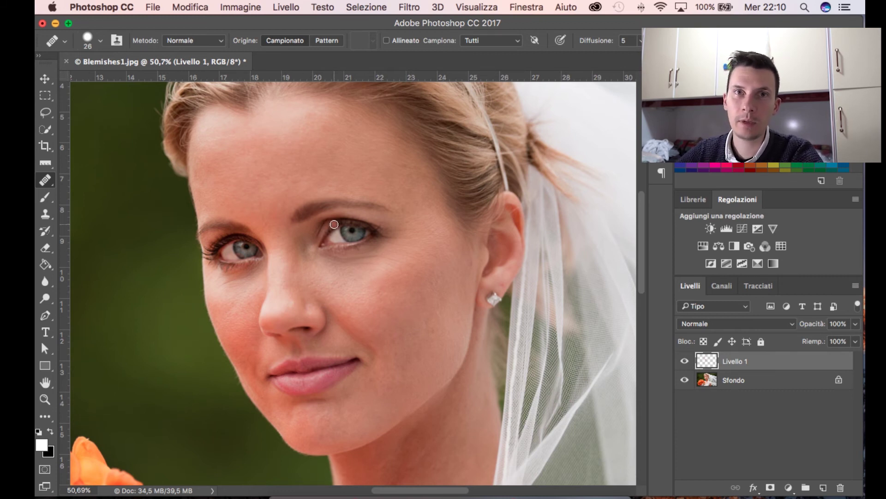
{"action": "scroll", "coordinate": [302, 175], "scroll_direction": "up", "scroll_amount": 5}
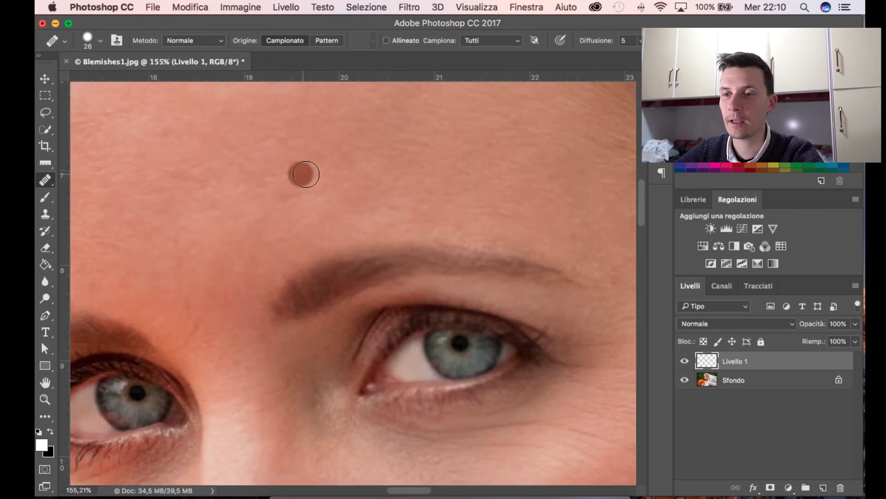
{"action": "scroll", "coordinate": [342, 153], "scroll_direction": "down", "scroll_amount": 5}
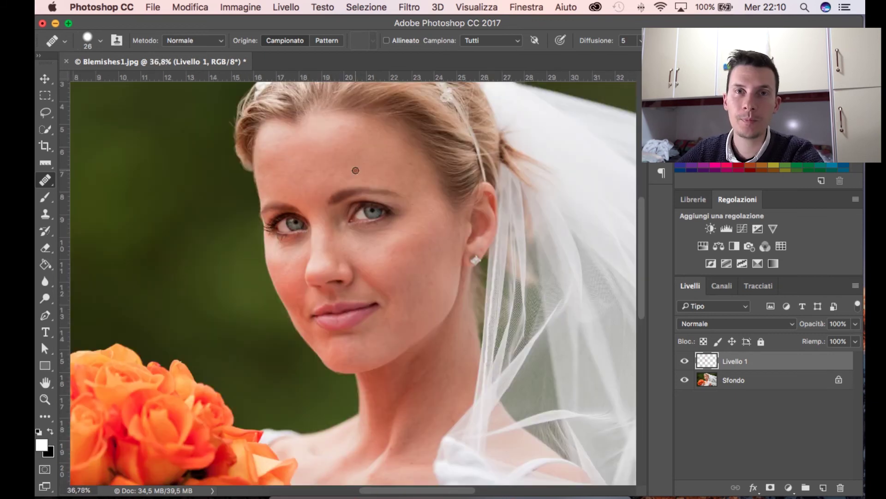